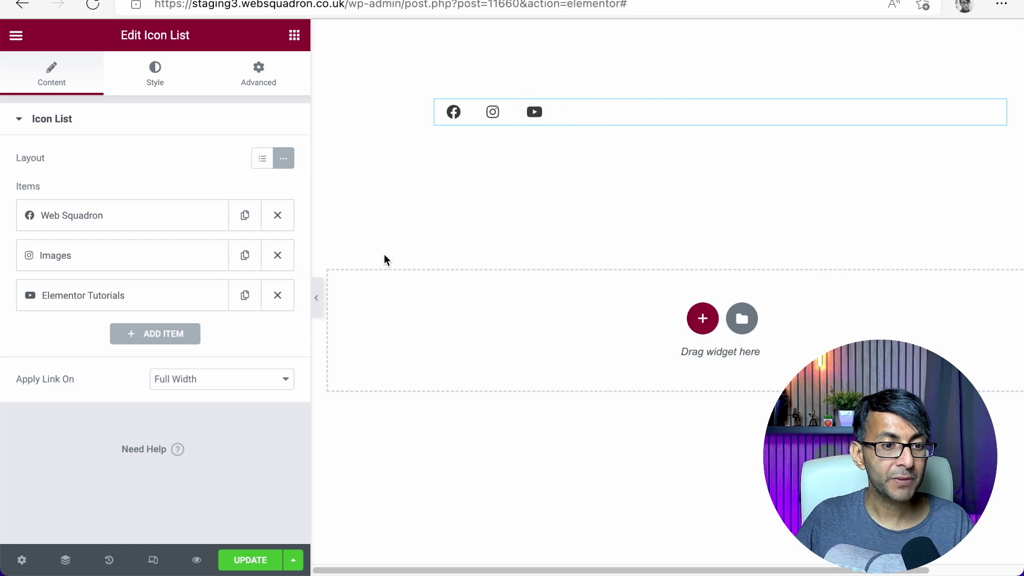
# Switch the icon list to the Default layout, stacking Web Squadron, Images and Elementor Tutorials with labels
pyautogui.click(263, 161)
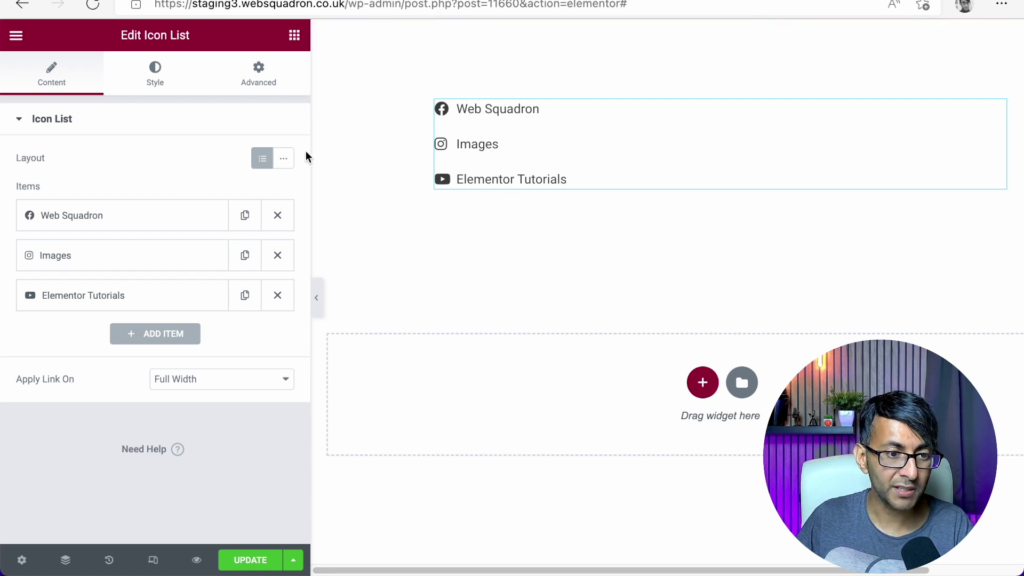
pyautogui.click(280, 160)
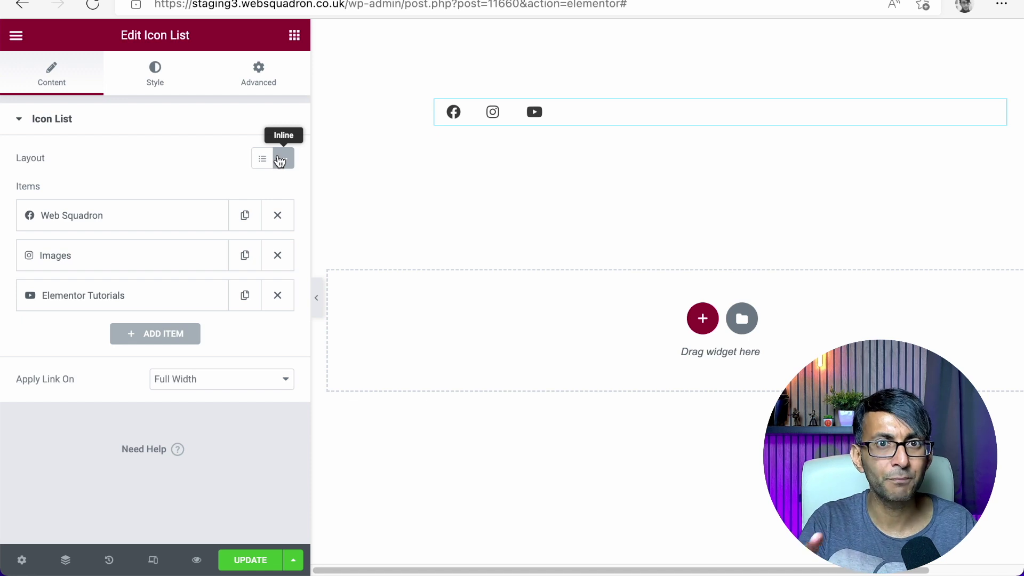
pyautogui.click(110, 226)
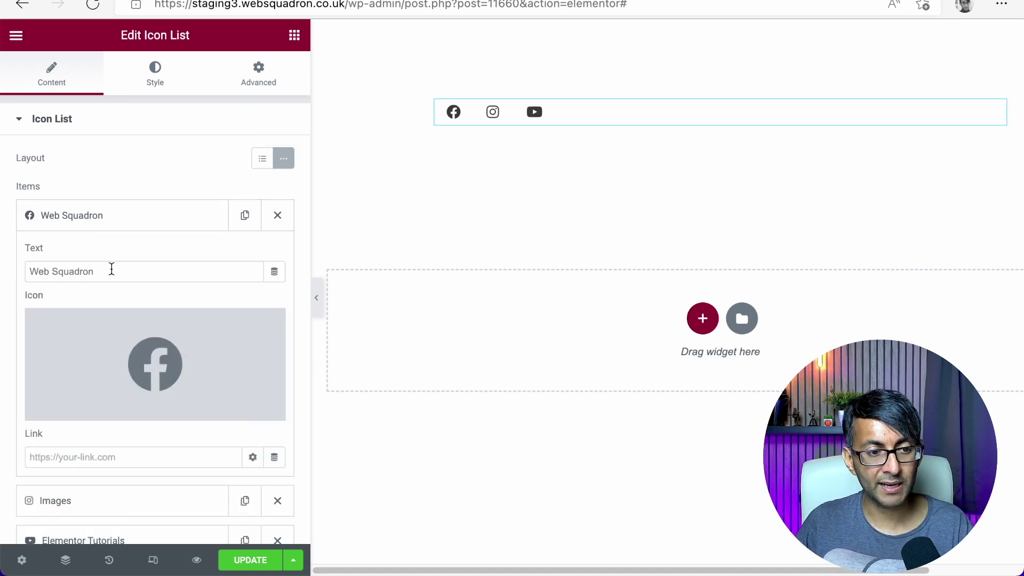
pyautogui.click(149, 223)
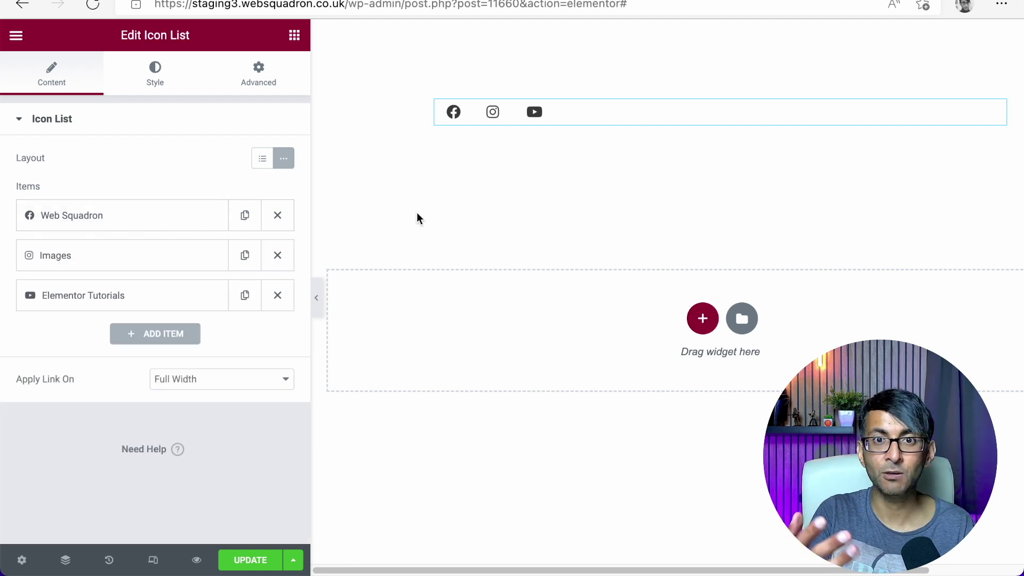
# Expand the icon list's Custom CSS under Advanced and widen the editing panel
pyautogui.click(251, 95)
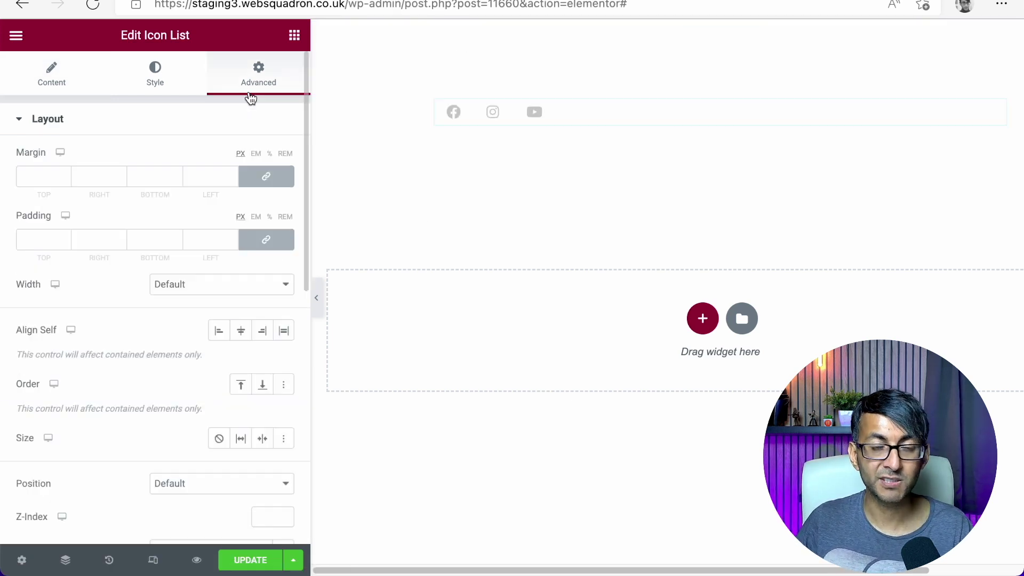
pyautogui.scroll(-10, 167, 464)
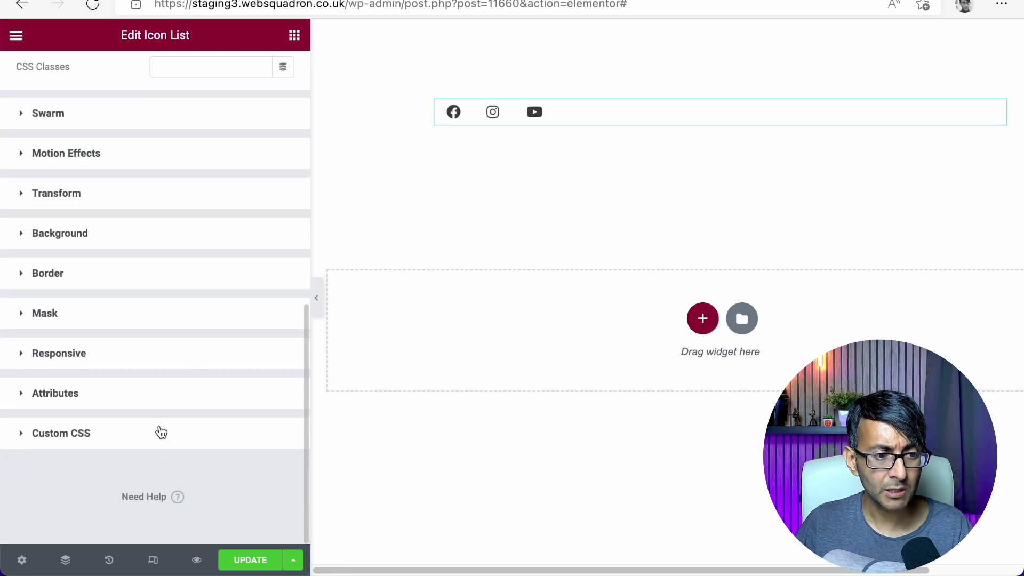
pyautogui.click(161, 432)
pyautogui.scroll(-5, 192, 389)
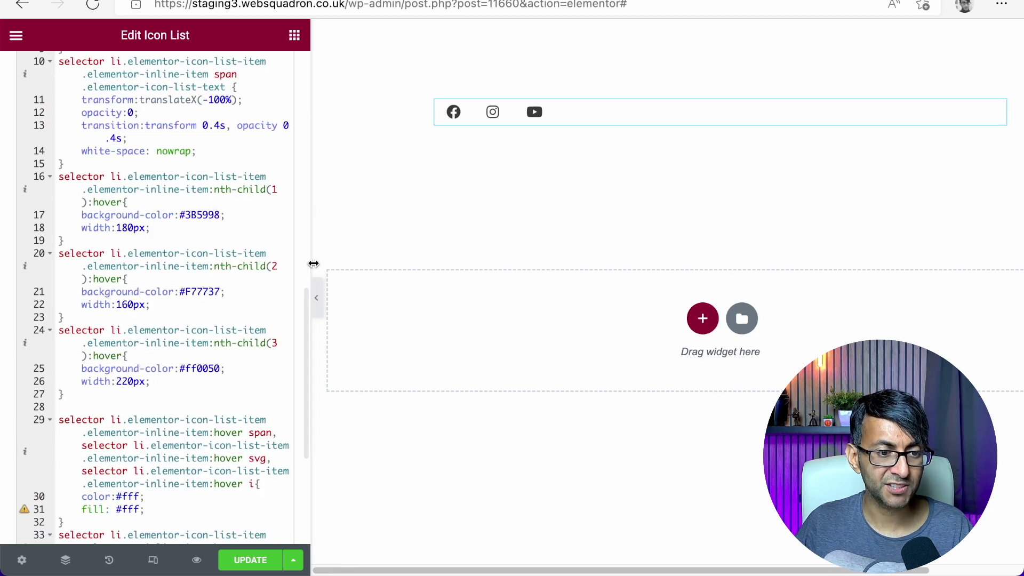
pyautogui.moveTo(309, 242); pyautogui.dragTo(445, 240)
# Review the CSS, highlighting the base item and label rules, then clear the selection
pyautogui.scroll(10, 347, 307)
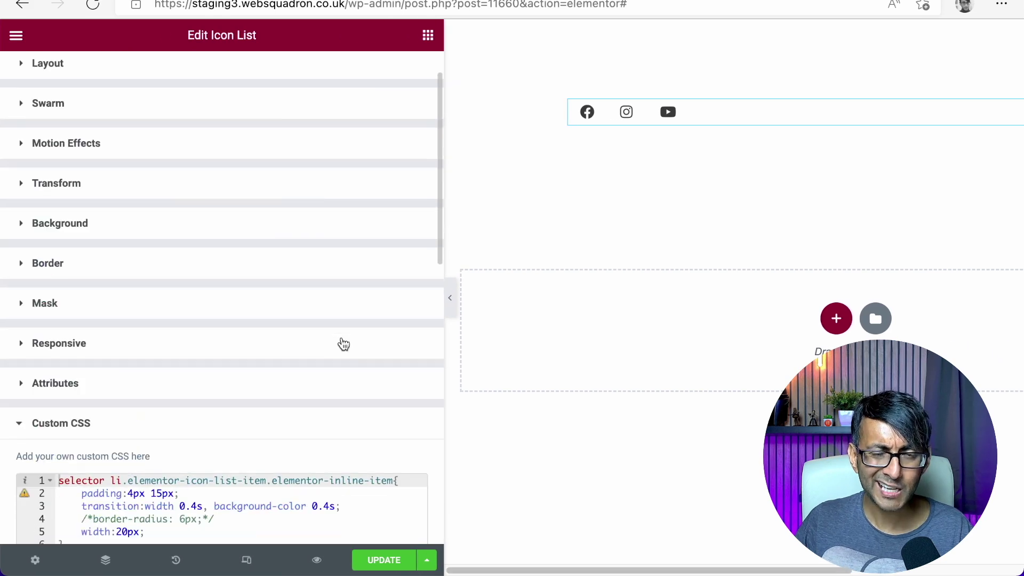
pyautogui.scroll(-10, 343, 344)
pyautogui.scroll(3, 342, 342)
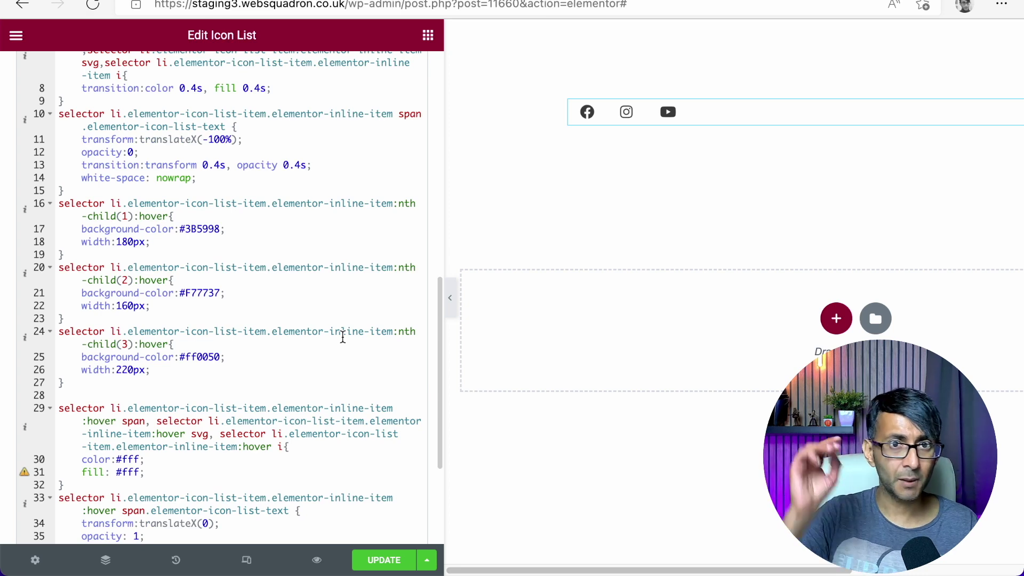
pyautogui.scroll(3, 196, 229)
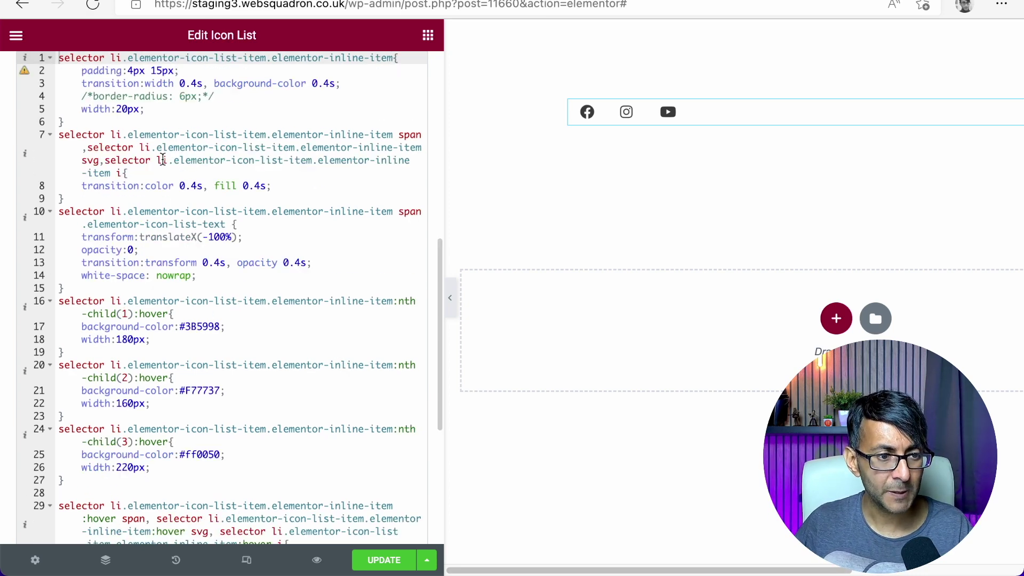
pyautogui.moveTo(216, 277); pyautogui.dragTo(93, 84)
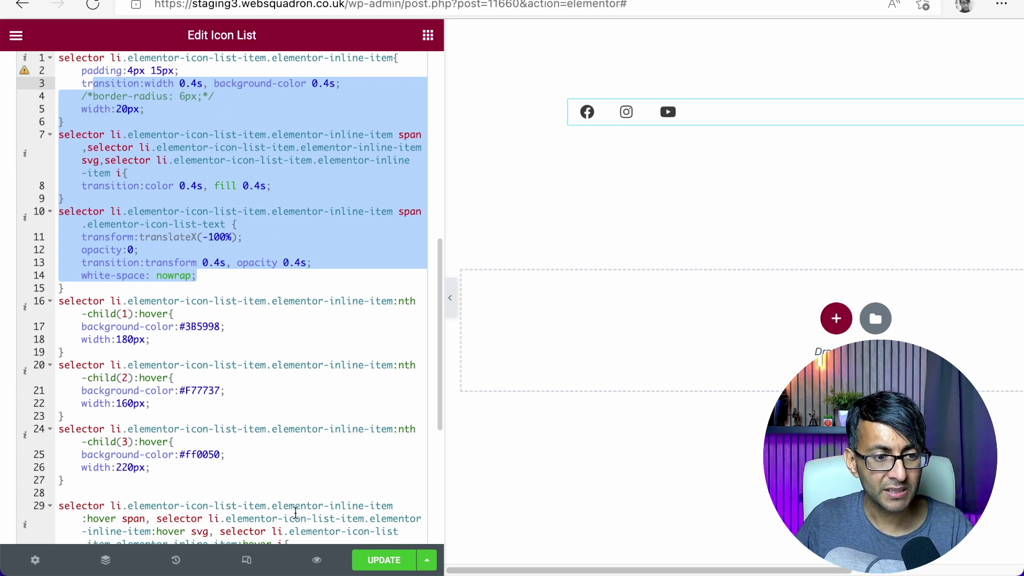
pyautogui.click(213, 493)
pyautogui.moveTo(152, 468); pyautogui.dragTo(57, 302)
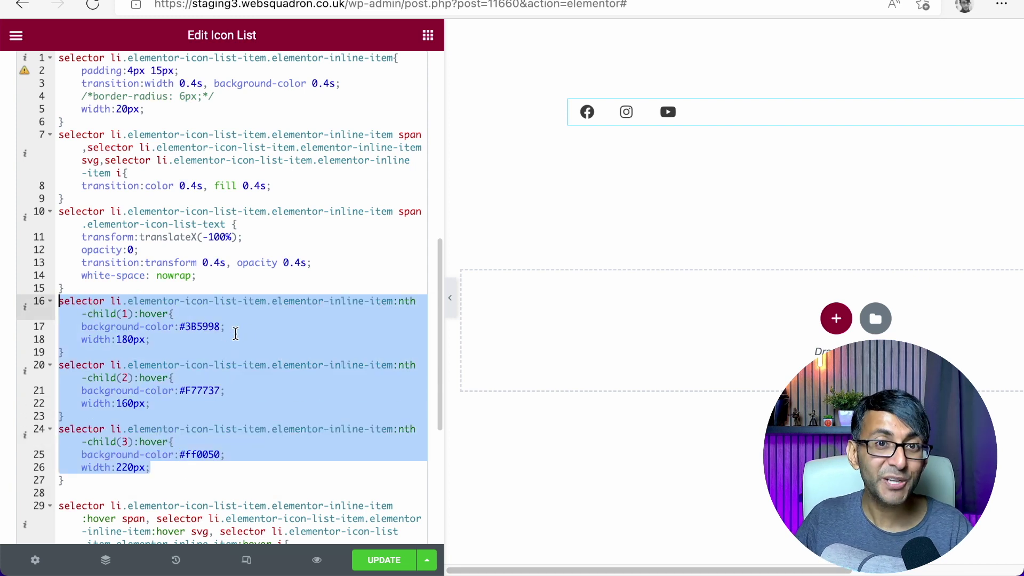
pyautogui.click(253, 328)
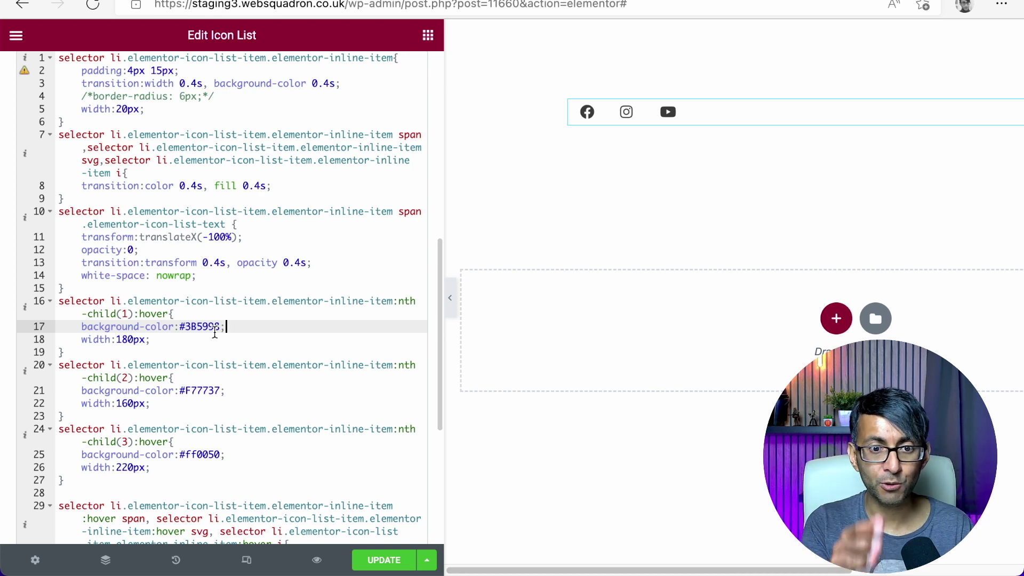
pyautogui.scroll(-5, 215, 331)
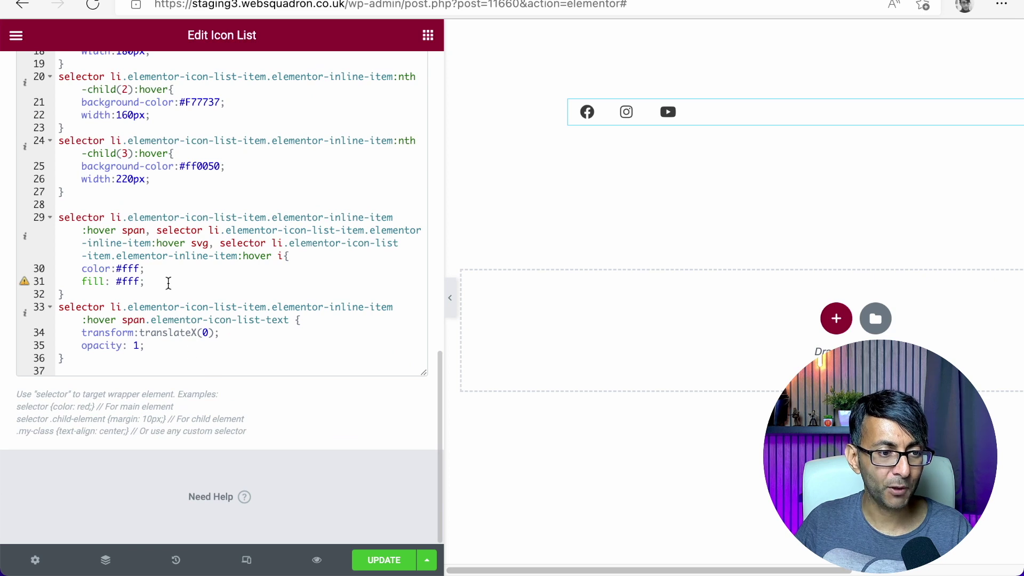
pyautogui.moveTo(167, 281); pyautogui.dragTo(75, 217)
pyautogui.click(191, 281)
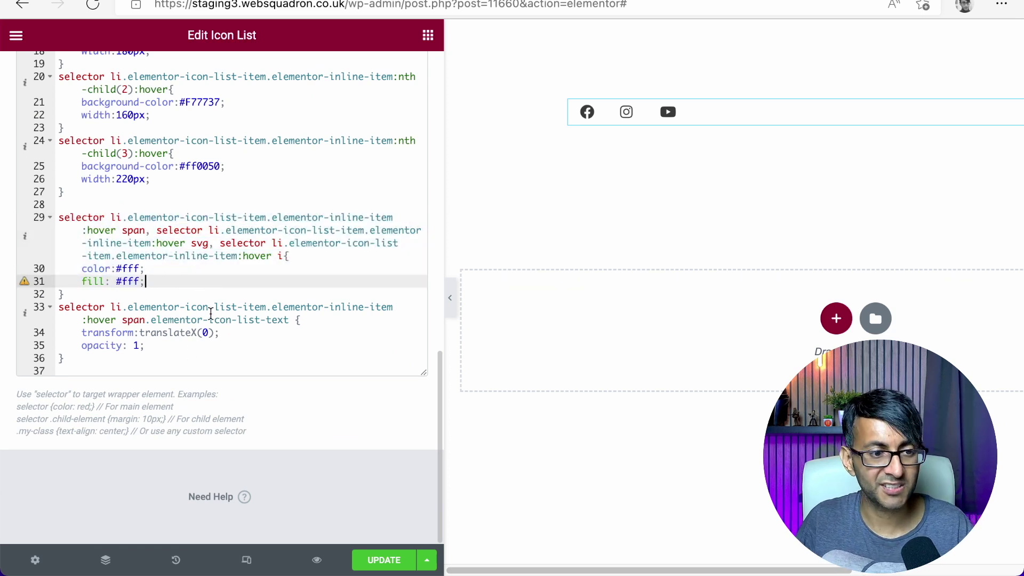
pyautogui.scroll(3, 224, 358)
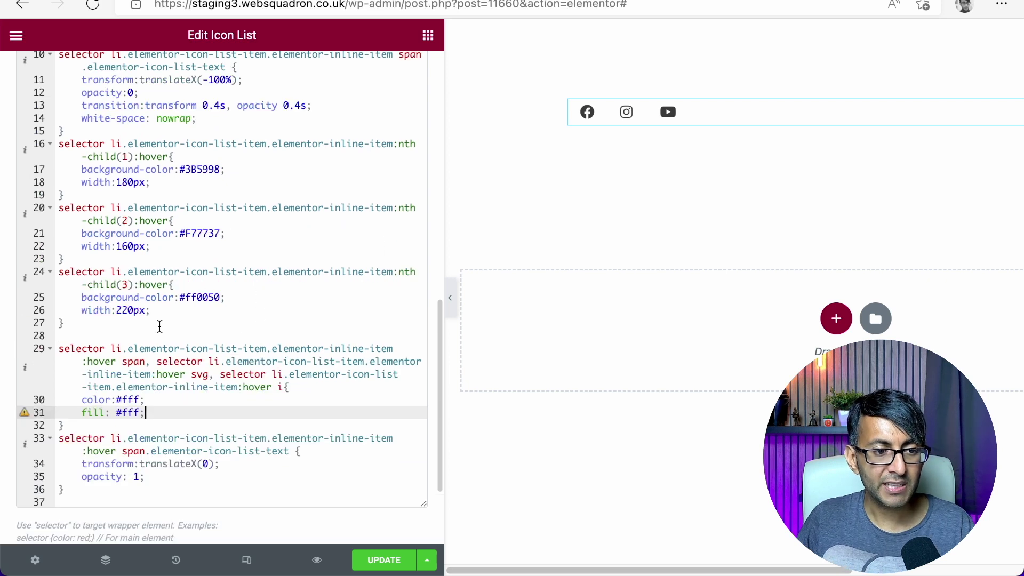
pyautogui.moveTo(160, 310); pyautogui.dragTo(118, 272)
pyautogui.click(347, 283)
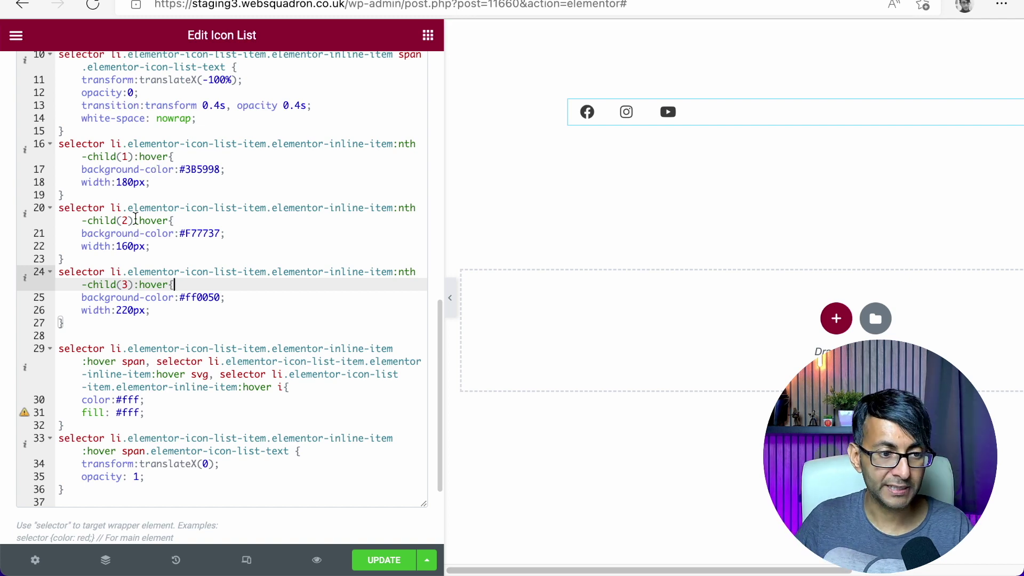
pyautogui.click(137, 317)
pyautogui.click(183, 297)
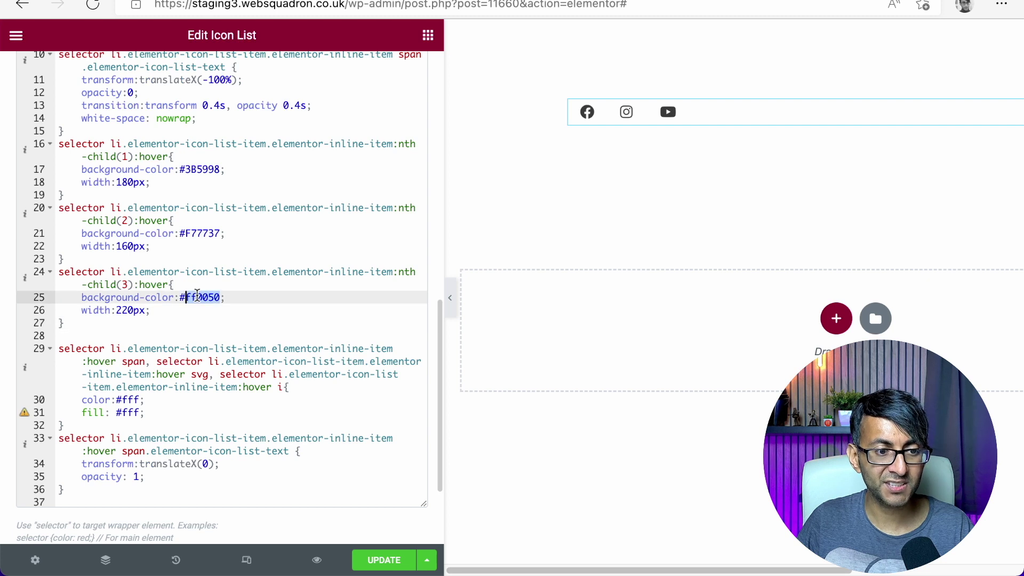
pyautogui.click(128, 310)
pyautogui.doubleClick(122, 310)
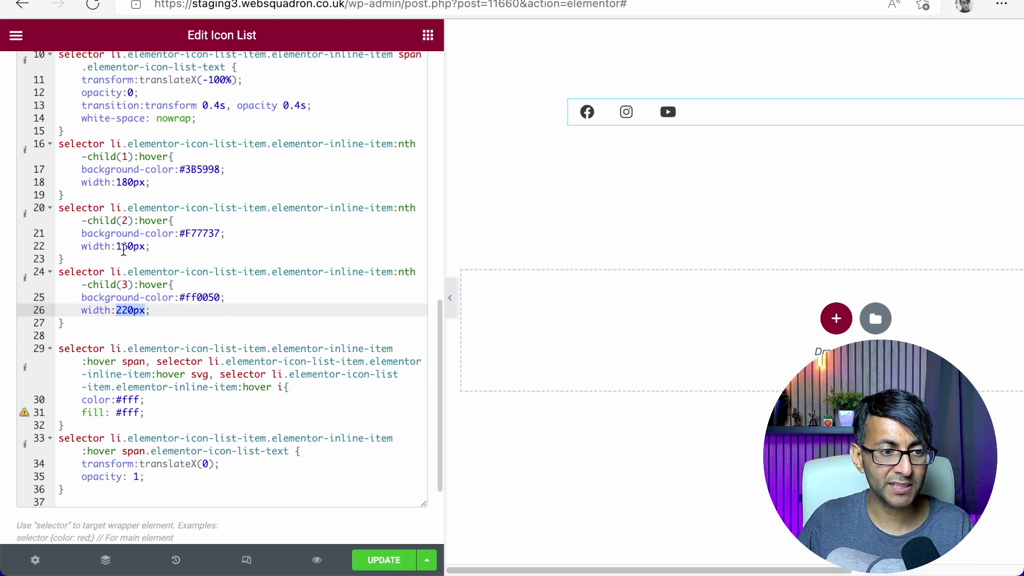
pyautogui.moveTo(117, 246); pyautogui.dragTo(150, 247)
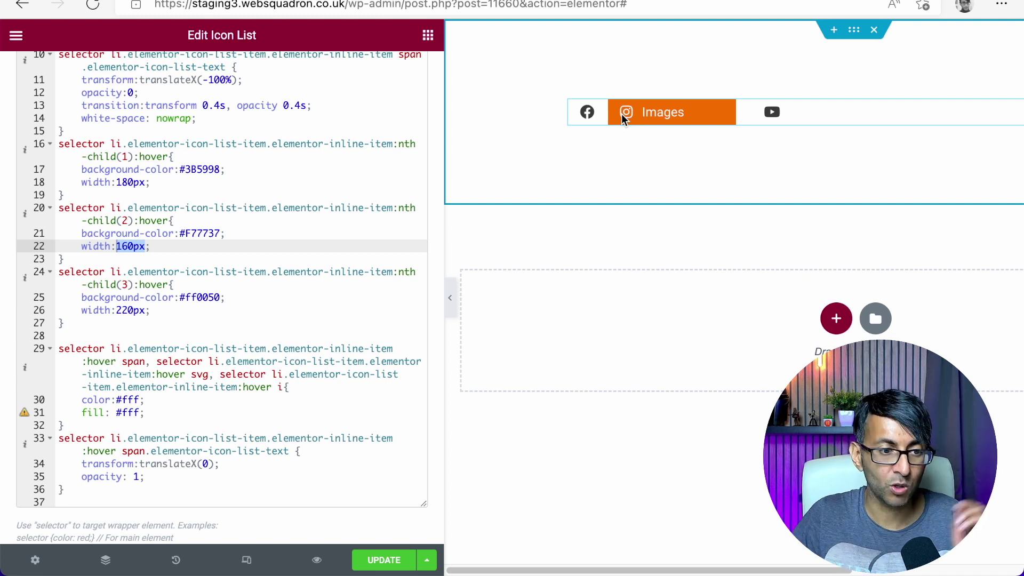
# Change the Instagram item's hover width on line 22 from 160px to 360px
pyautogui.click(130, 252)
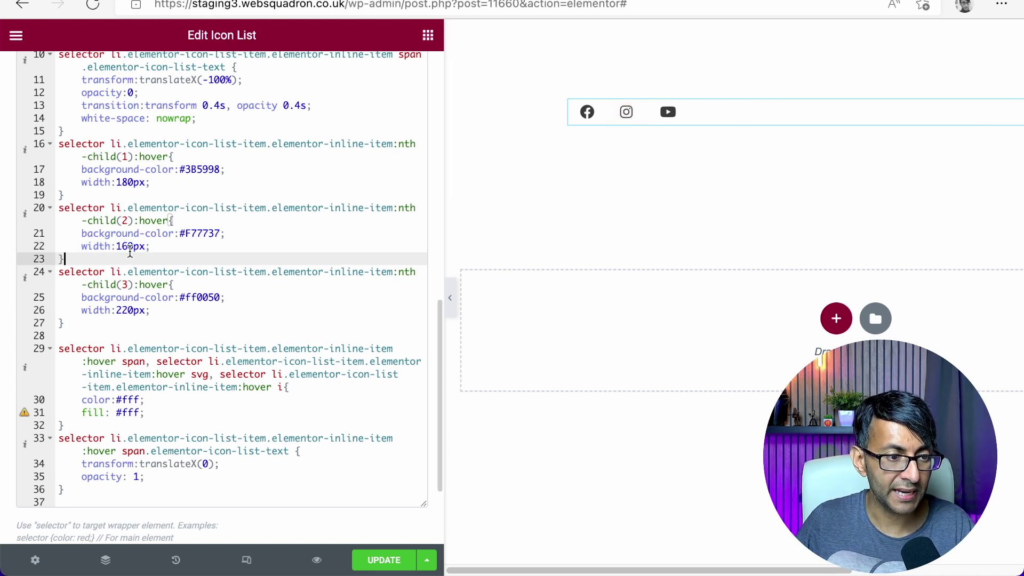
pyautogui.click(122, 246)
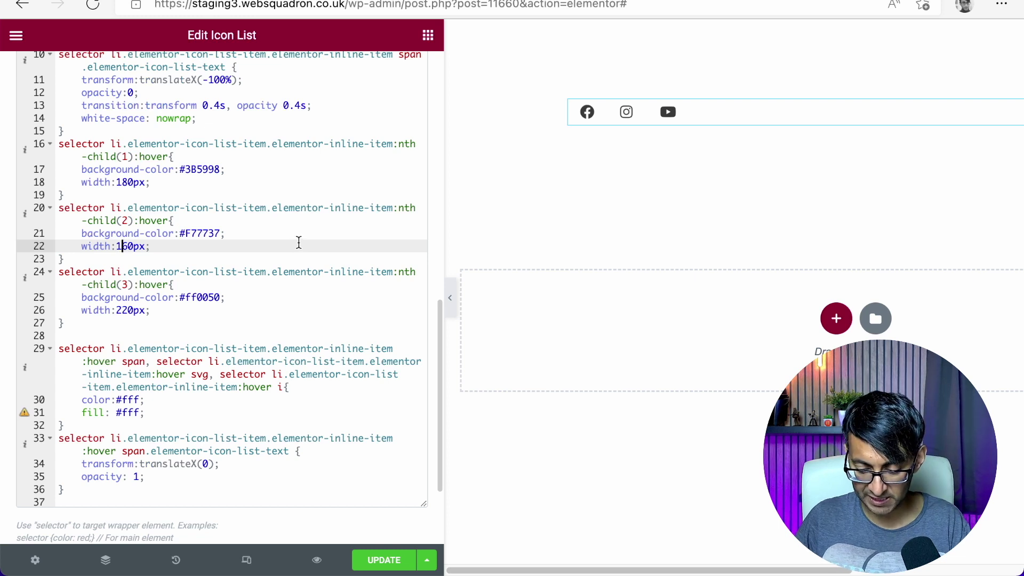
pyautogui.press('BackSpace')
pyautogui.write('3')
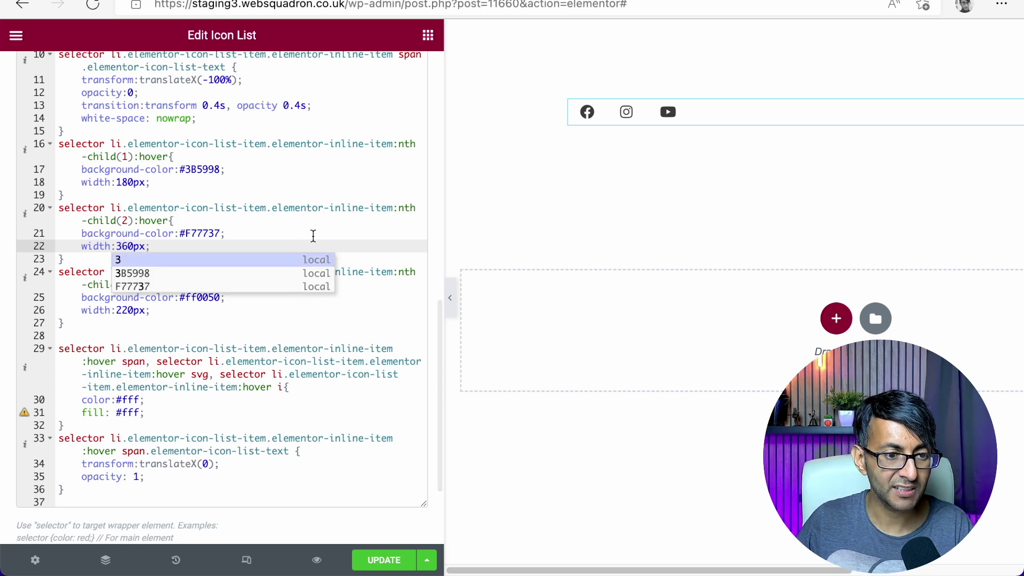
pyautogui.click(336, 209)
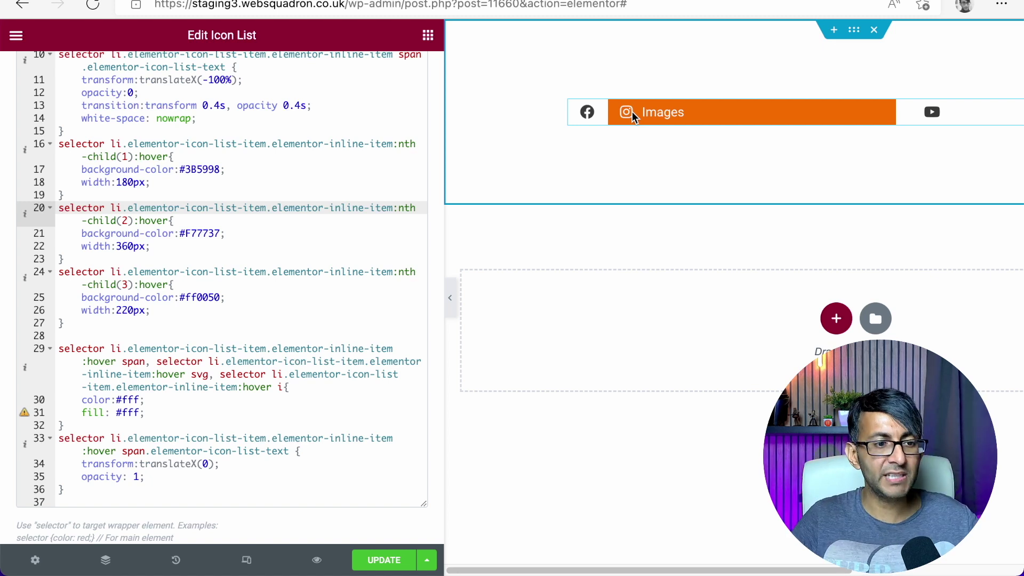
# Revert the Instagram item's hover width back to 160px
pyautogui.click(129, 246)
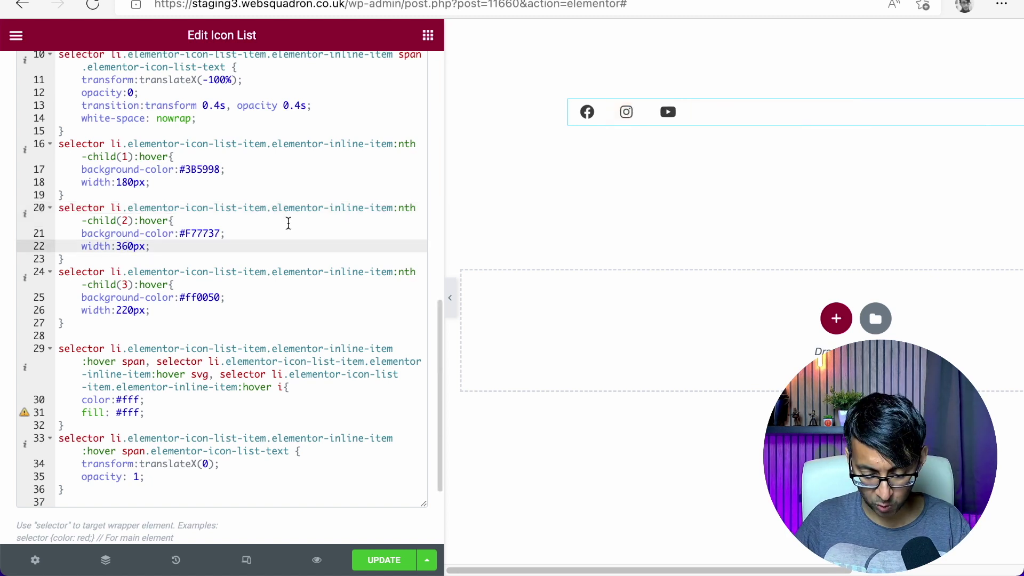
pyautogui.press('BackSpace')
pyautogui.write('1')
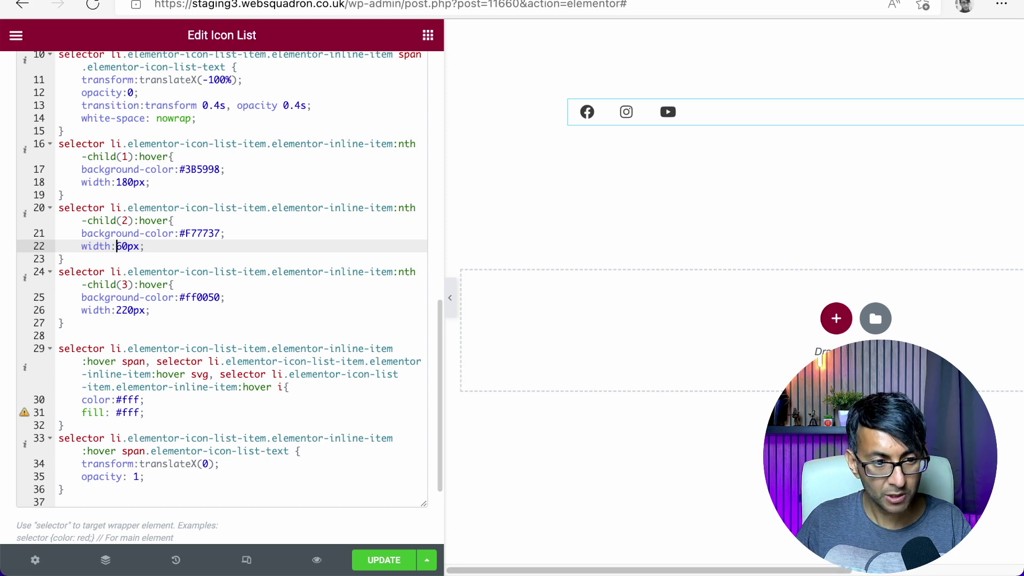
pyautogui.click(325, 209)
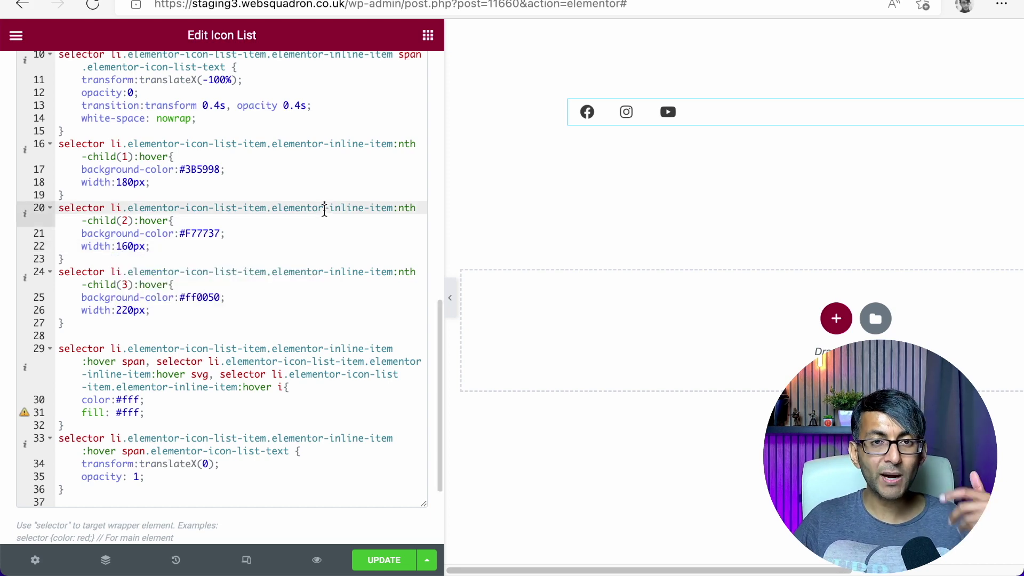
# Return to the Content tab listing the icon list's three items
pyautogui.scroll(5, 114, 142)
pyautogui.scroll(2, 69, 125)
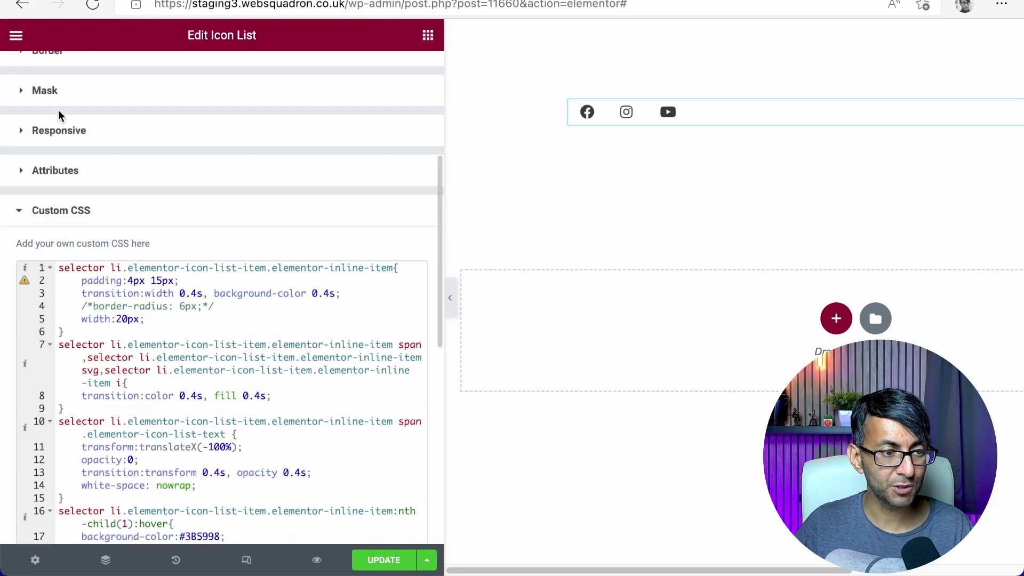
pyautogui.scroll(5, 60, 115)
pyautogui.click(75, 77)
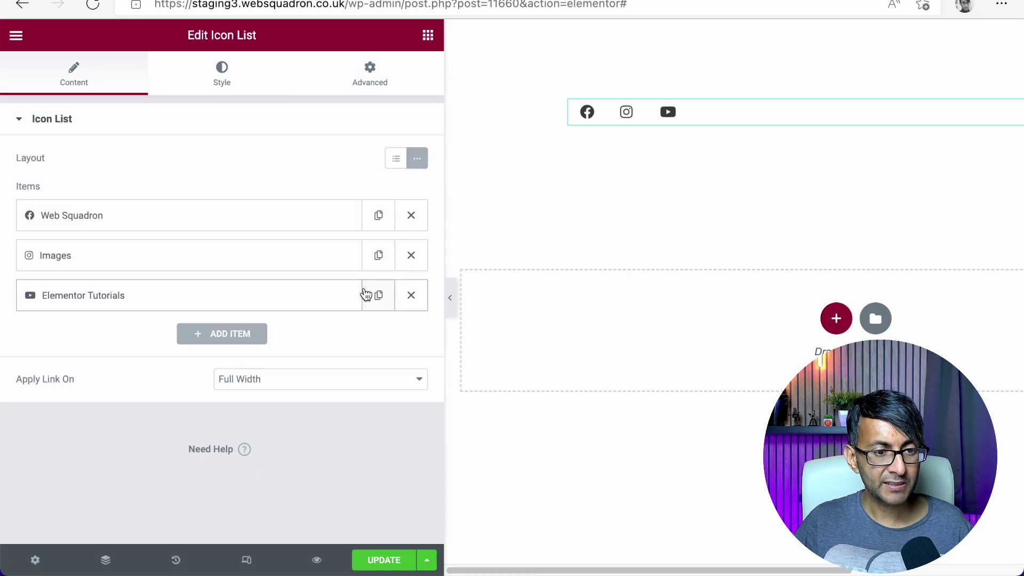
# Duplicate the Elementor Tutorials item as a fourth icon and copy the third item's hover rule
pyautogui.click(379, 295)
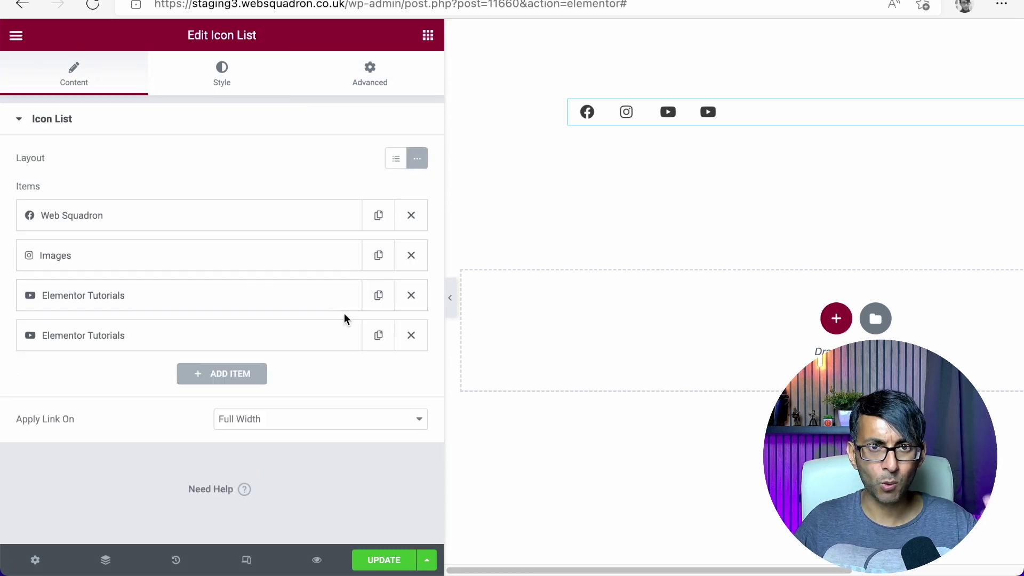
pyautogui.click(364, 88)
pyautogui.scroll(-8, 299, 374)
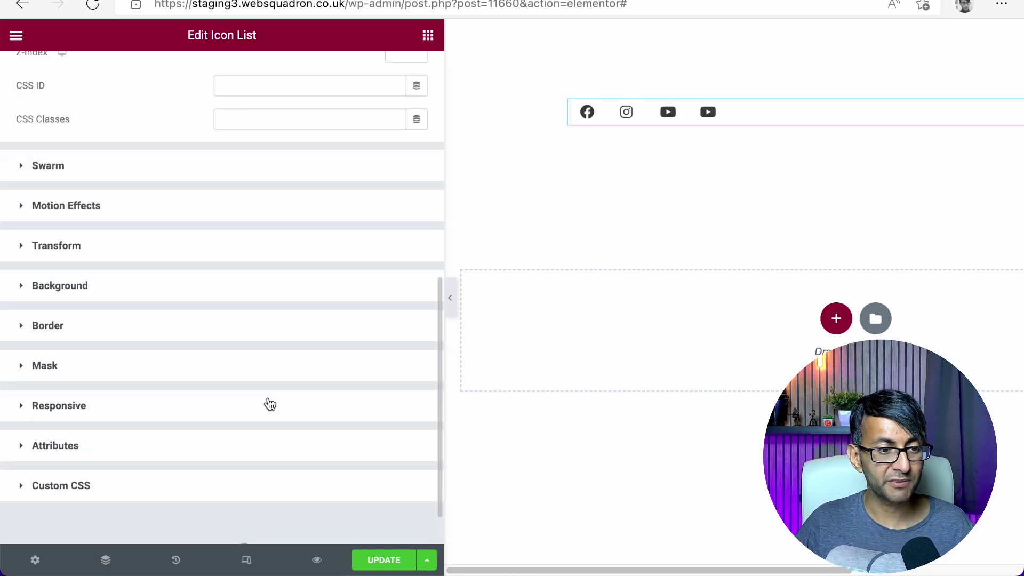
pyautogui.click(221, 477)
pyautogui.scroll(-5, 187, 405)
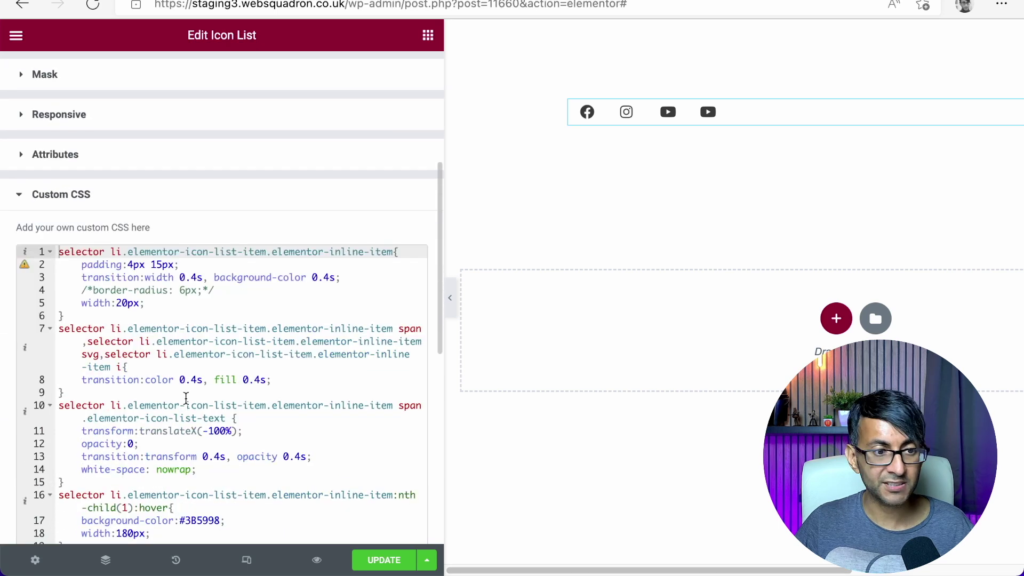
pyautogui.scroll(-10, 186, 399)
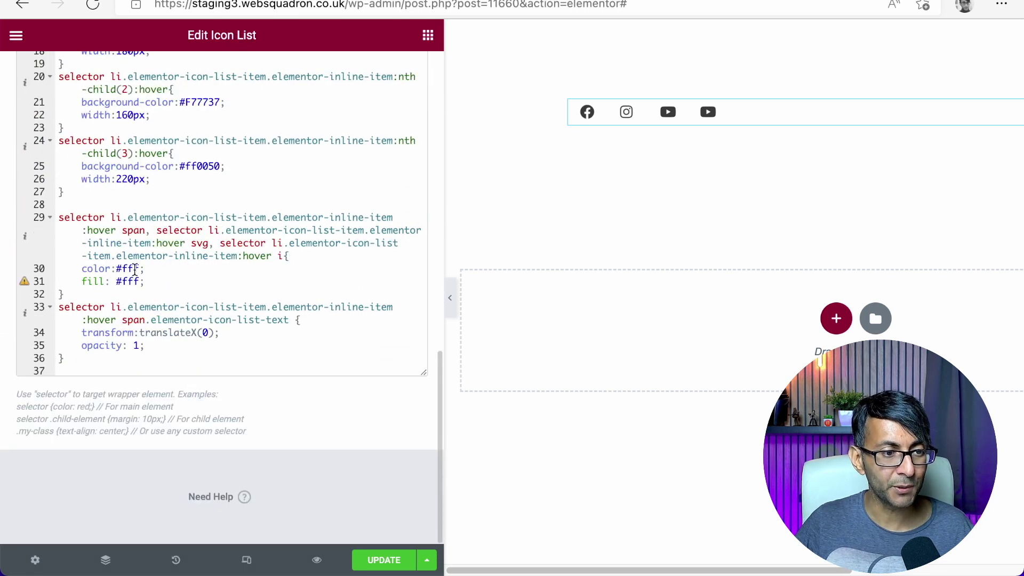
pyautogui.scroll(2, 135, 269)
pyautogui.moveTo(105, 251); pyautogui.dragTo(56, 204)
pyautogui.hotkey('ctrl', 'c')
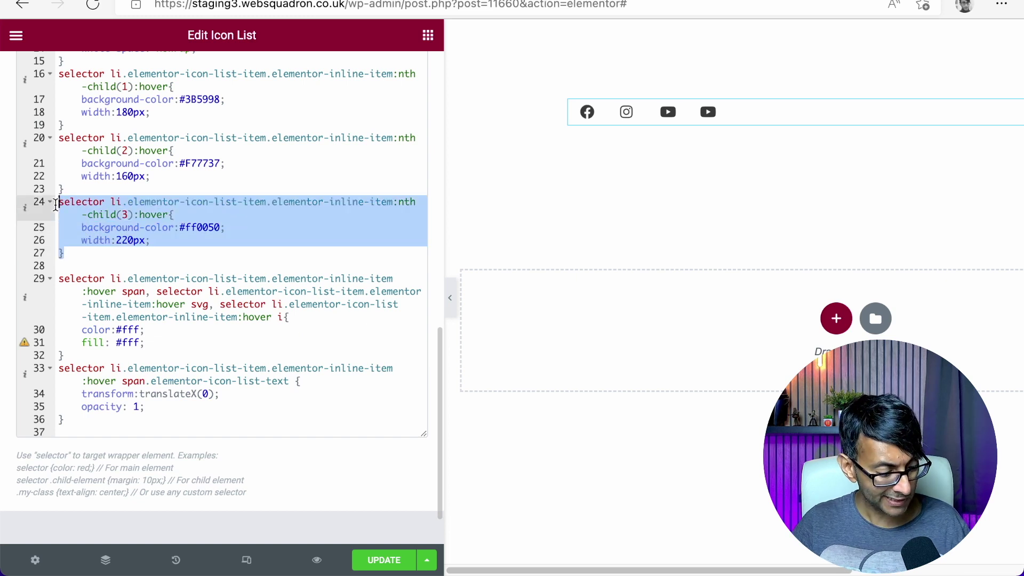
# Paste the copied rule on line 28 as nth-child(4) with a #000000 background
pyautogui.click(132, 262)
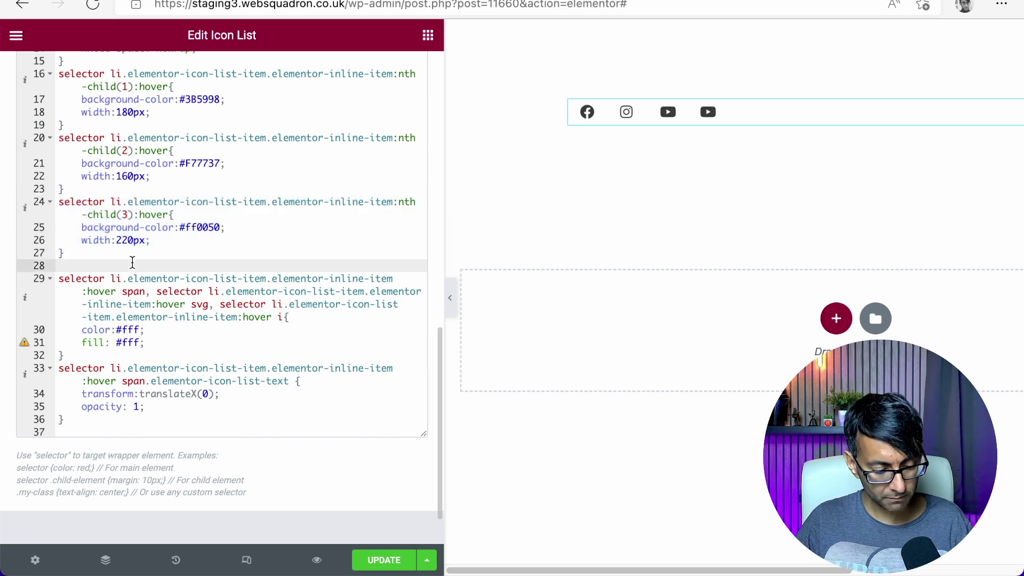
pyautogui.hotkey('ctrl', 'v')
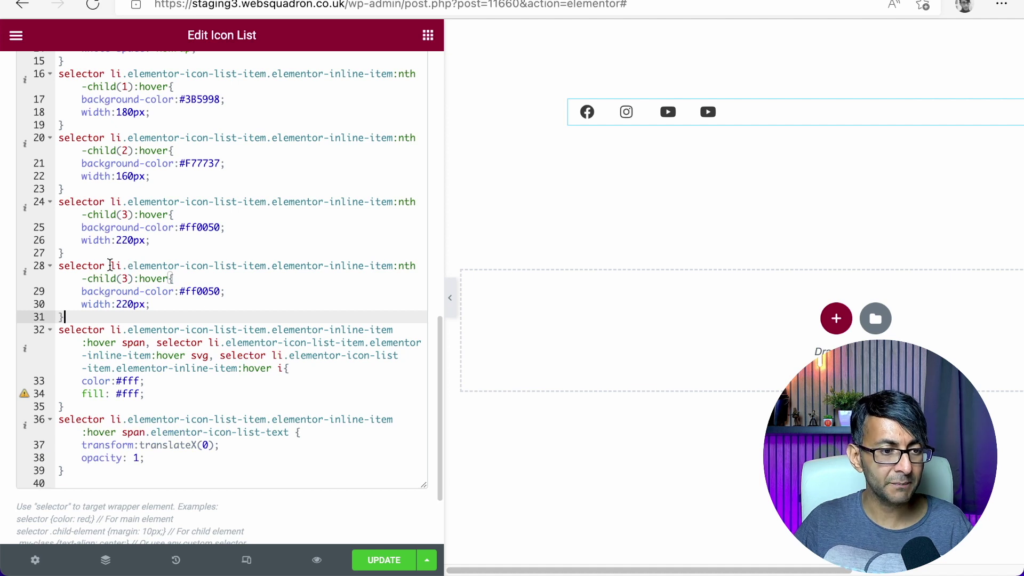
pyautogui.click(128, 279)
pyautogui.press('BackSpace')
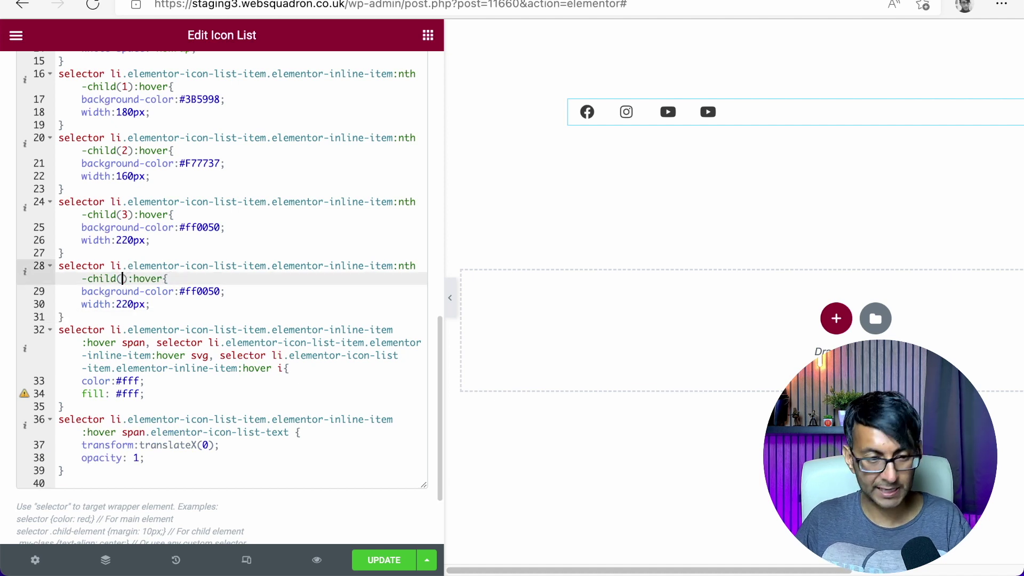
pyautogui.write('4')
pyautogui.click(293, 227)
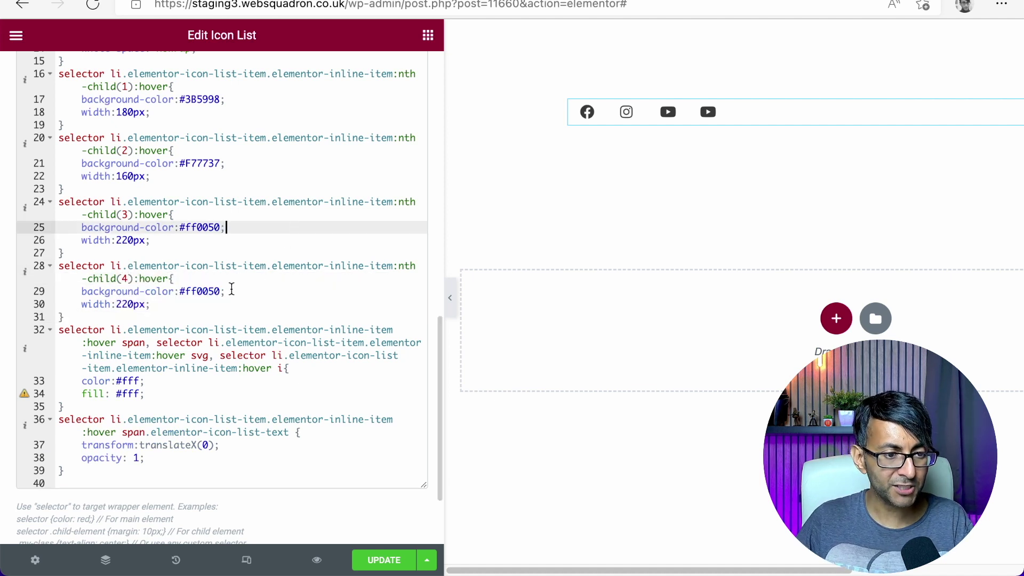
pyautogui.doubleClick(201, 291)
pyautogui.write('000')
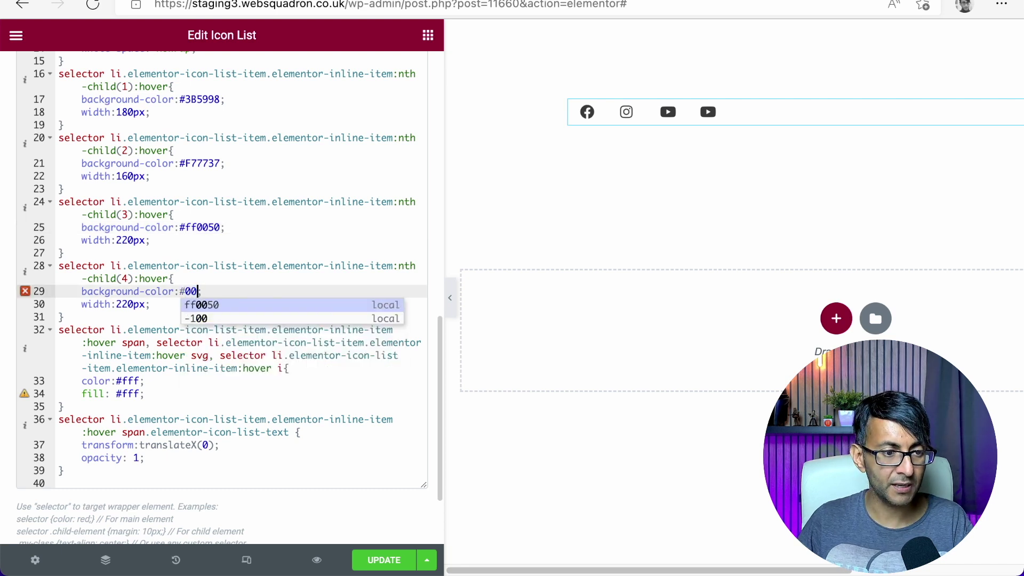
pyautogui.write('000')
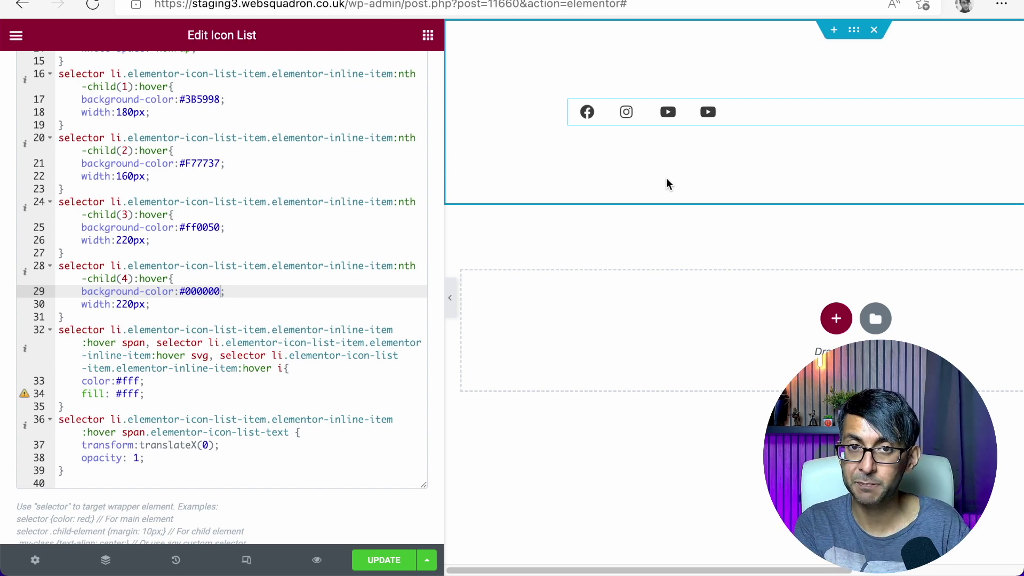
pyautogui.scroll(15, 105, 201)
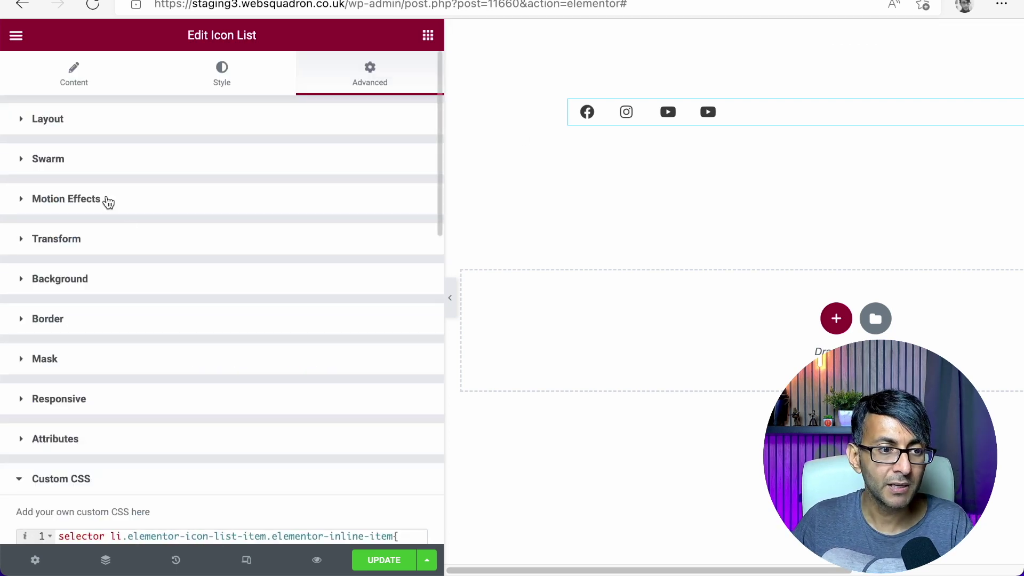
# Replace Web Squadron's Facebook icon with the Home icon found by searching 'home' in the Icon Library
pyautogui.click(75, 86)
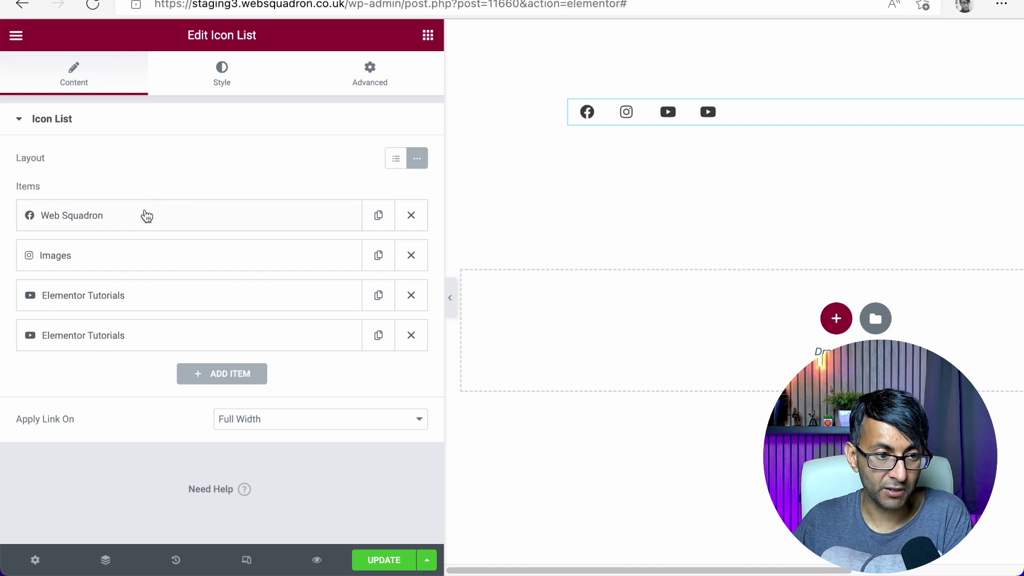
pyautogui.click(144, 215)
pyautogui.moveTo(194, 366)
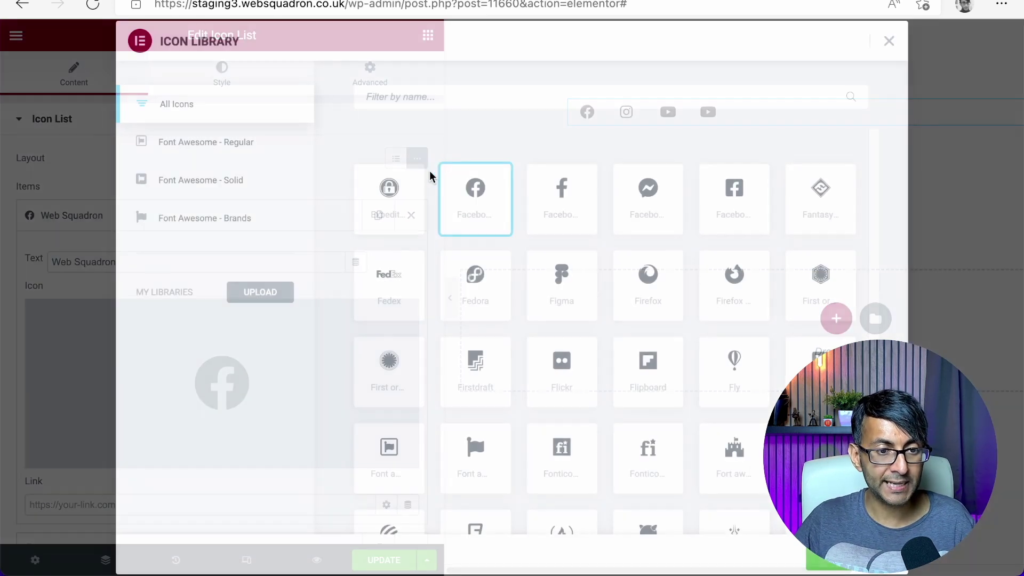
pyautogui.click(549, 94)
pyautogui.write('home')
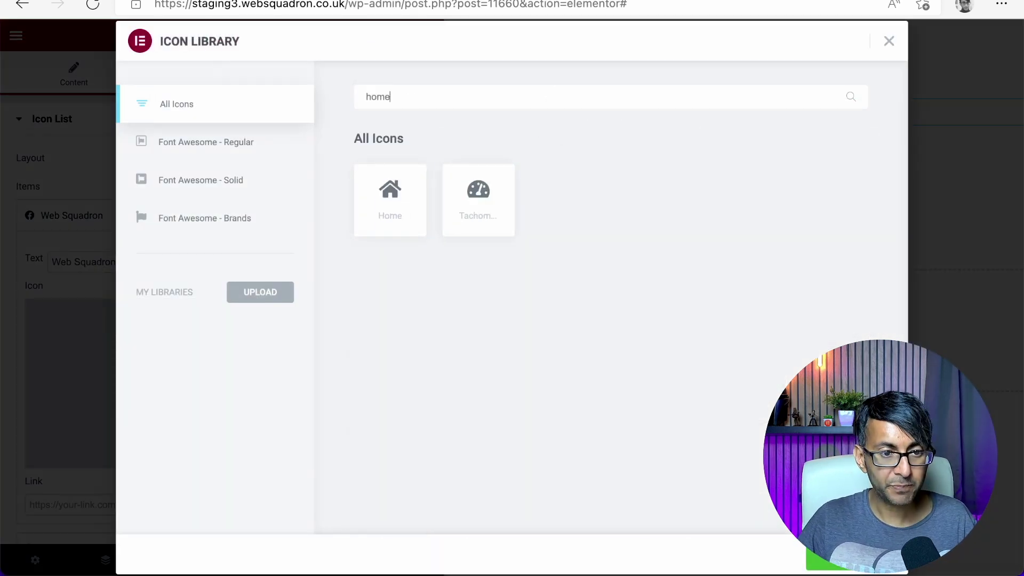
pyautogui.doubleClick(390, 198)
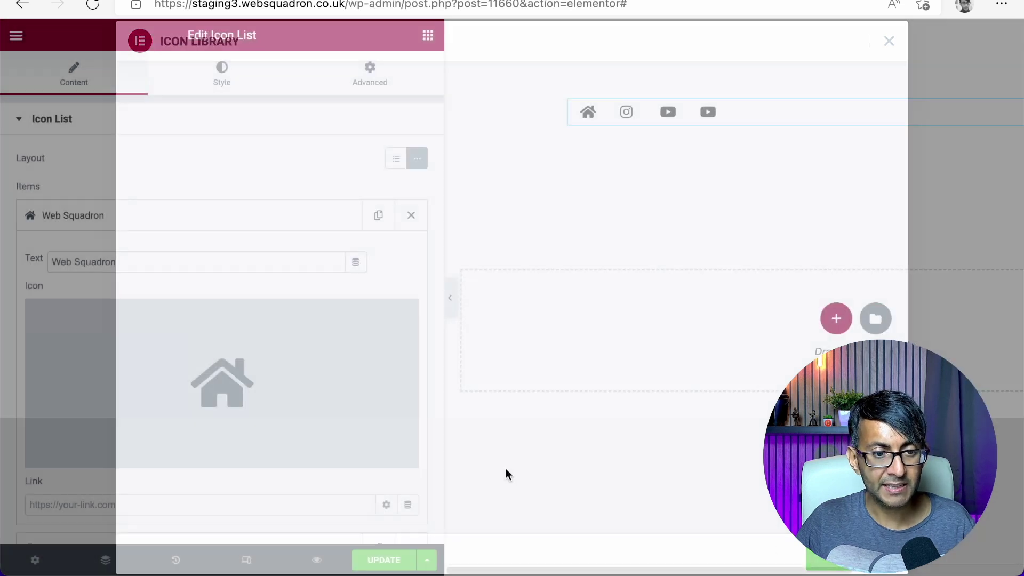